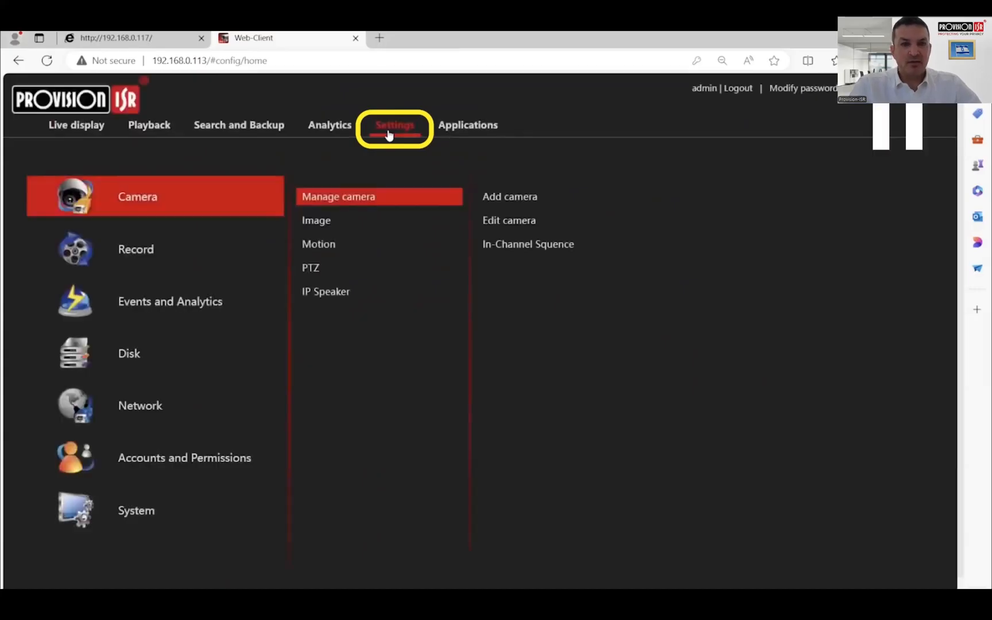
- Open the Others analytics settings under Events and Analytics
{"action": "left_click", "coordinate": [202, 303]}
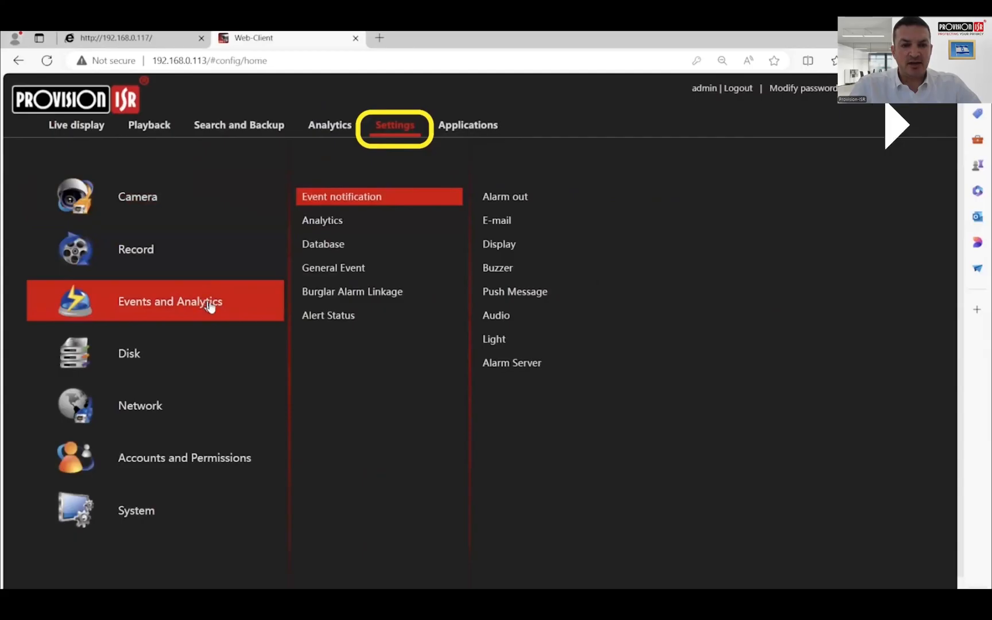
{"action": "left_click", "coordinate": [322, 223]}
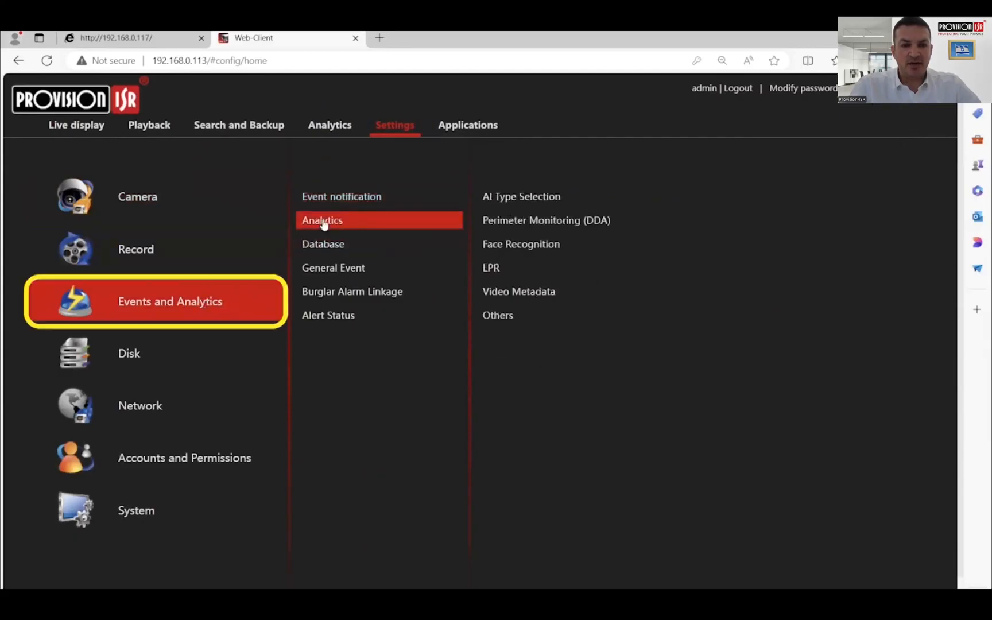
{"action": "left_click", "coordinate": [503, 316]}
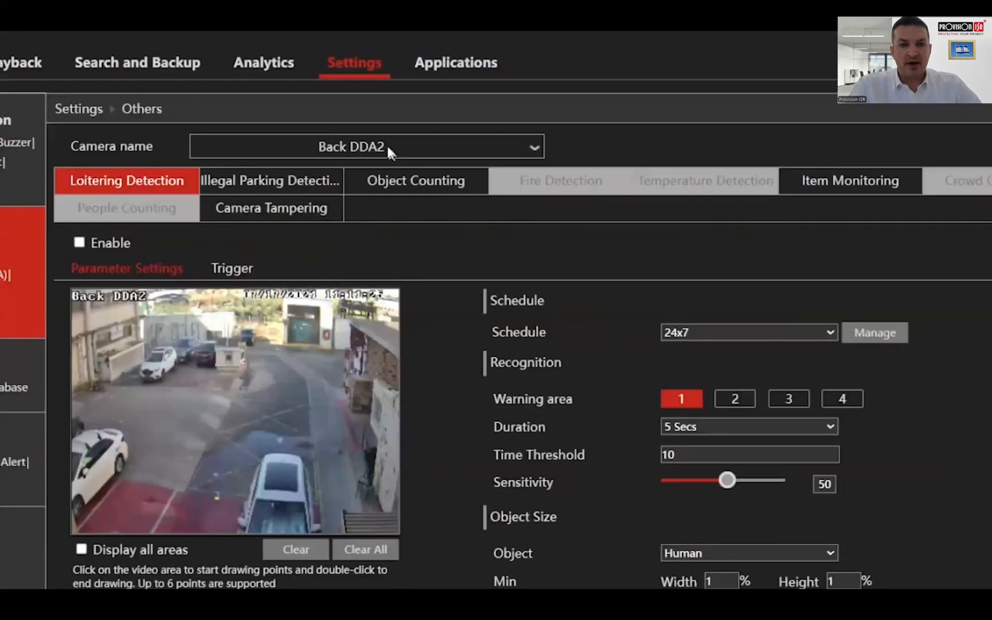
- Choose the Back DDA2 camera and enable Illegal Parking Detection for it
{"action": "left_click", "coordinate": [388, 147]}
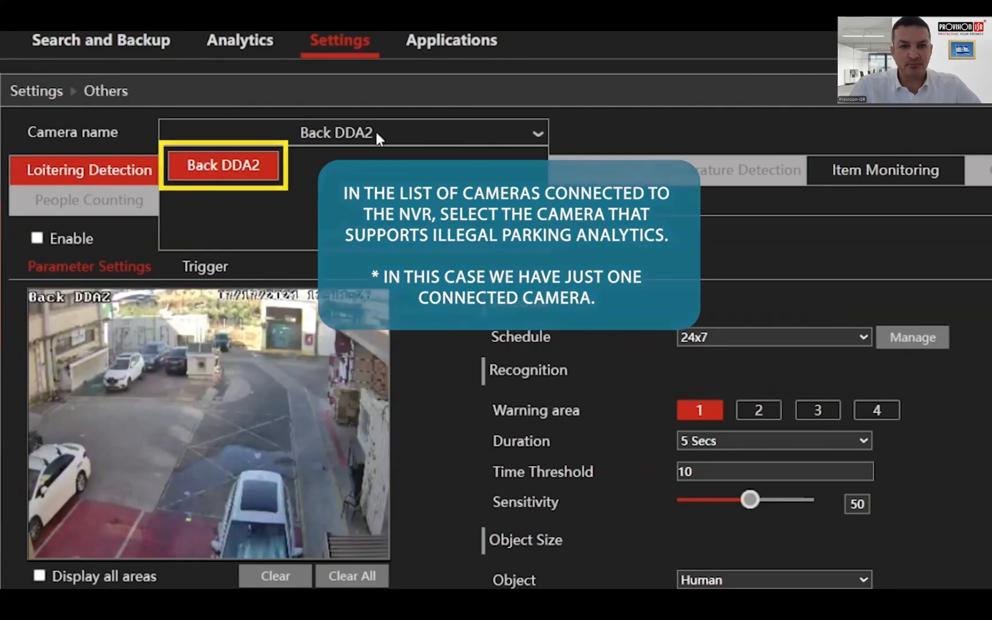
{"action": "left_click", "coordinate": [375, 129]}
{"action": "left_click", "coordinate": [248, 172]}
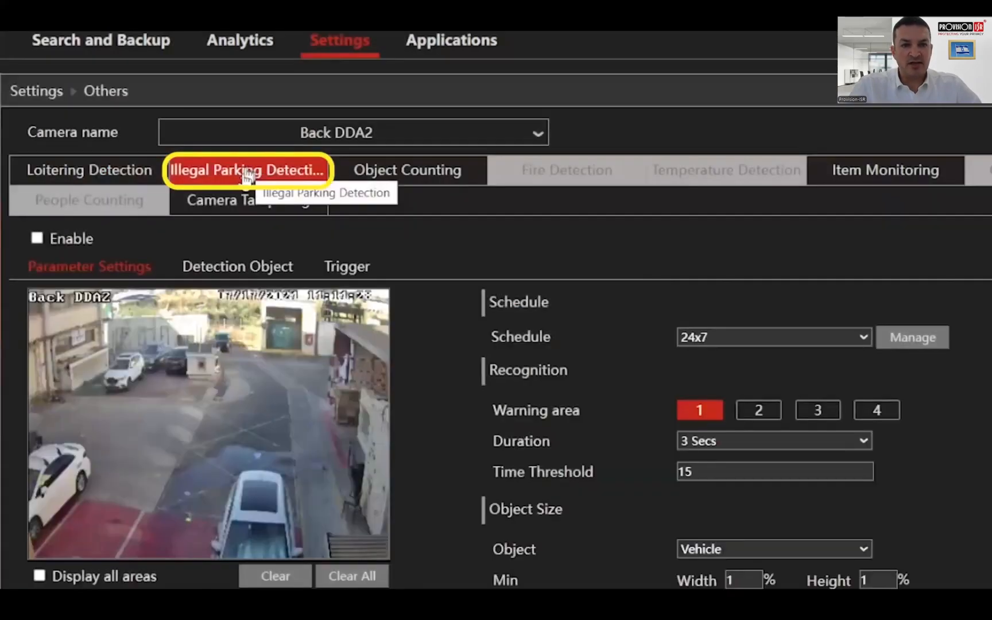
{"action": "left_click", "coordinate": [36, 237]}
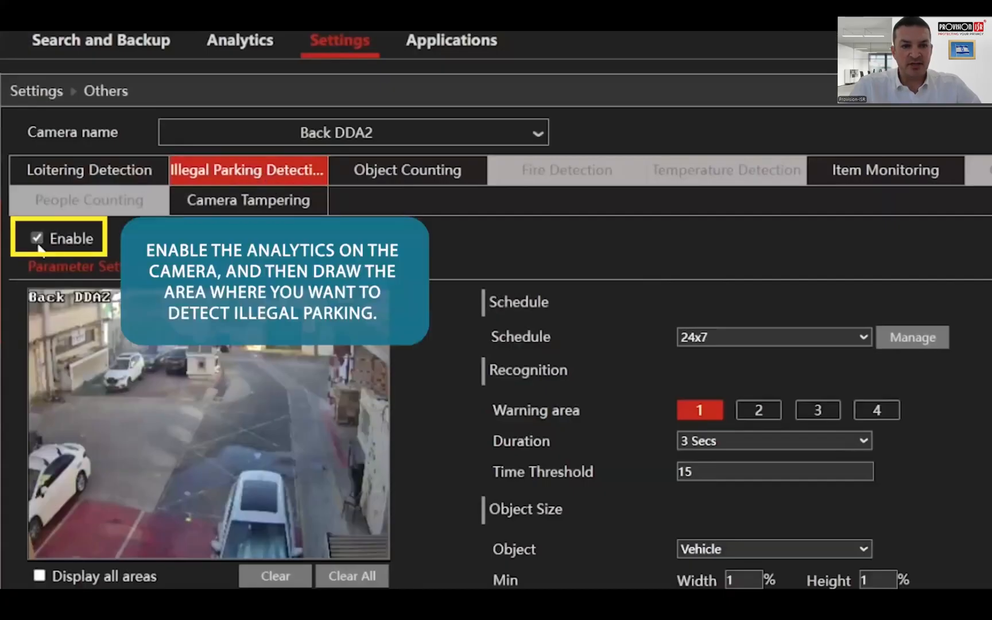
- Draw a six-point polygon for warning area 1 over the driveway between the buildings in the camera image
{"action": "left_click", "coordinate": [241, 372]}
{"action": "left_click", "coordinate": [147, 414]}
{"action": "left_click", "coordinate": [130, 462]}
{"action": "left_click", "coordinate": [304, 453]}
{"action": "left_click", "coordinate": [313, 379]}
{"action": "left_click", "coordinate": [270, 373]}
- Set the illegal parking time threshold to 12 seconds
{"action": "left_click", "coordinate": [702, 470]}
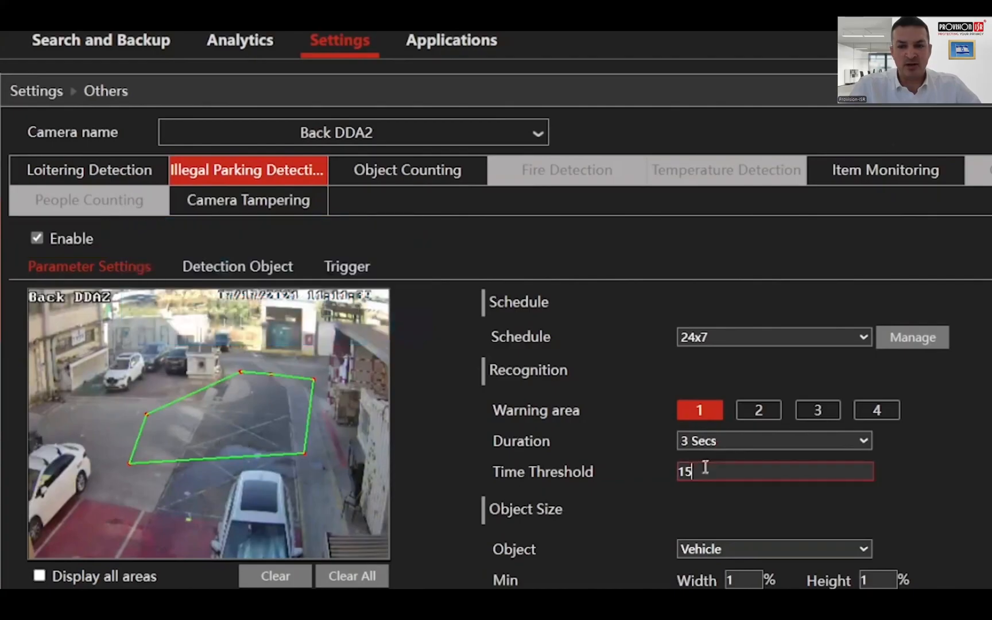
{"action": "left_click_drag", "start_coordinate": [702, 471], "coordinate": [597, 471]}
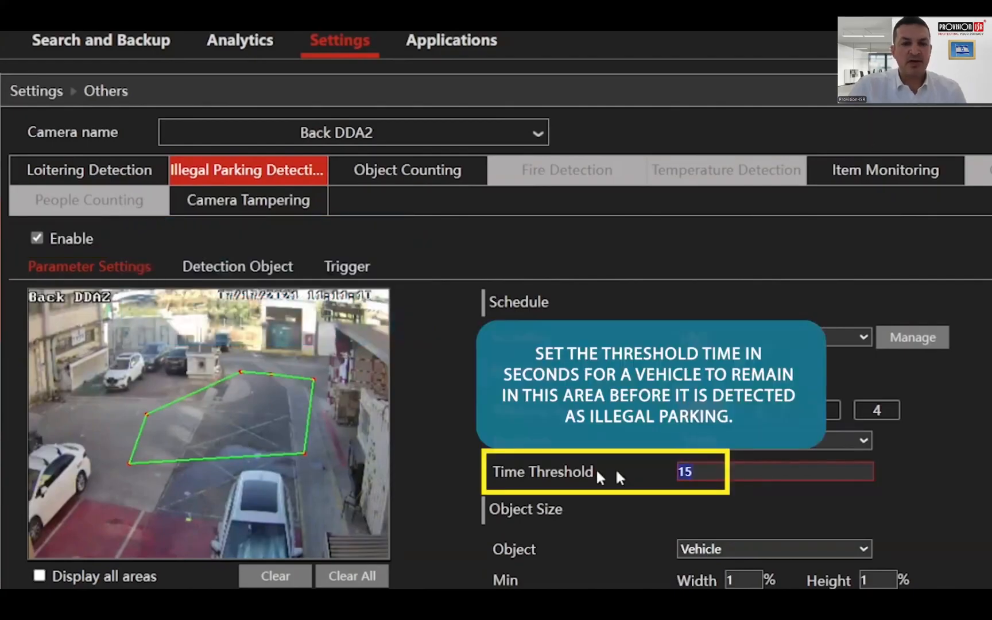
{"action": "type", "text": "12"}
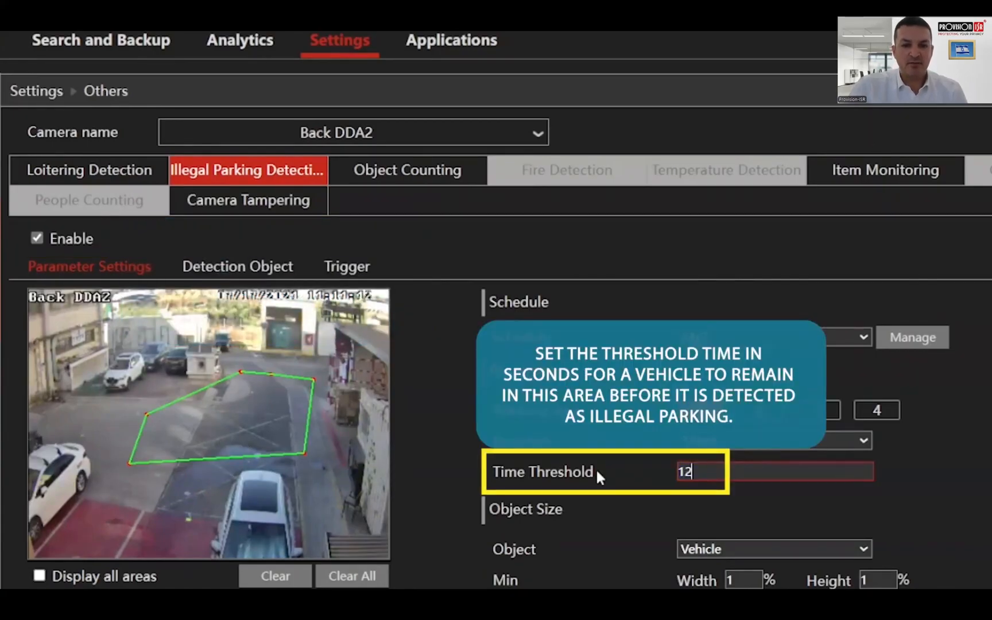
{"action": "left_click", "coordinate": [977, 496]}
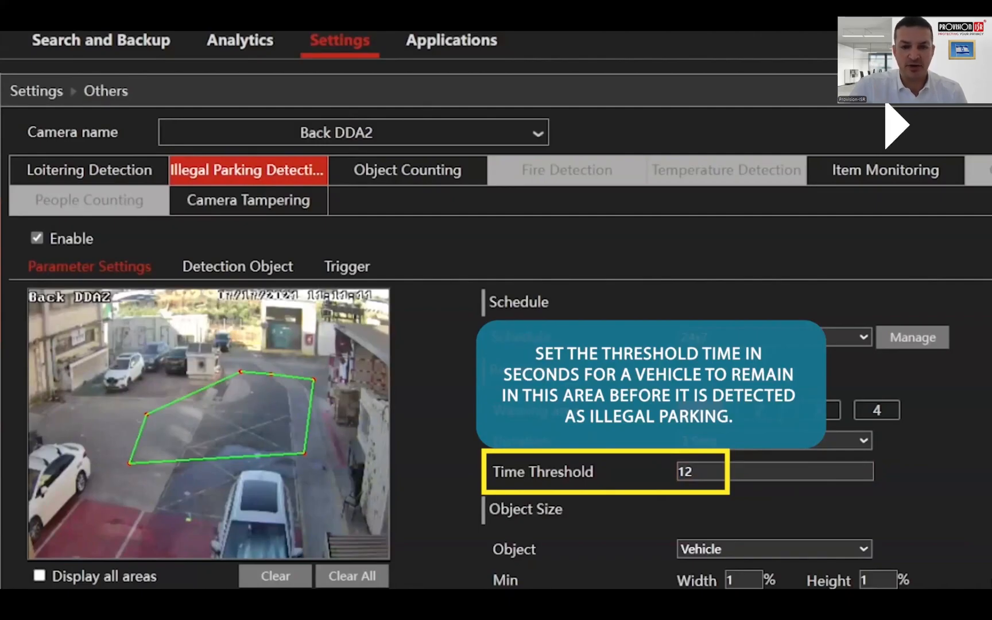
- Display the object size range for Vehicle and set its minimum width and height to 10%
{"action": "left_click", "coordinate": [770, 552]}
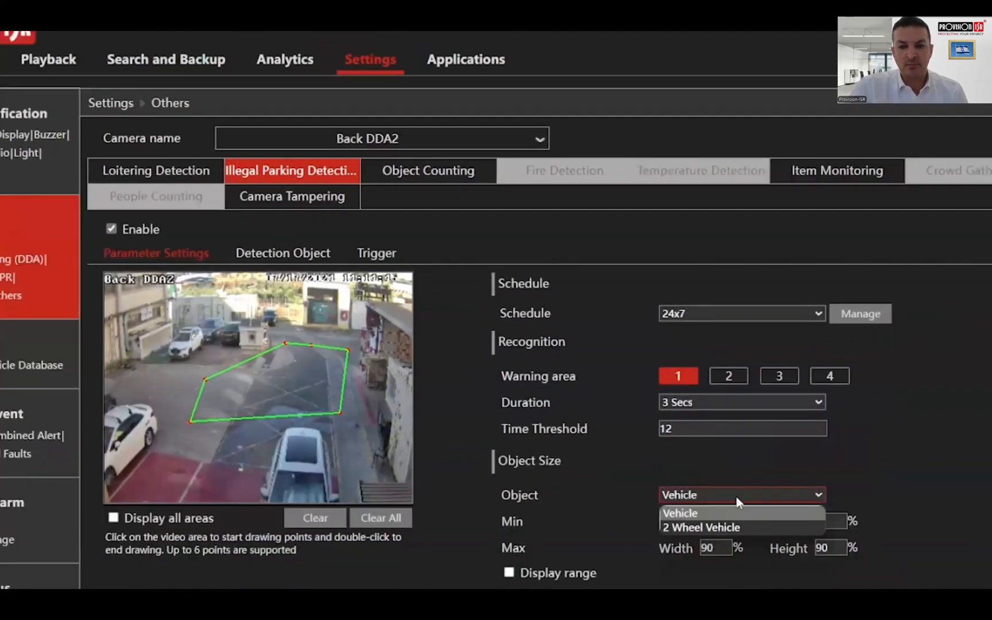
{"action": "left_click", "coordinate": [737, 498]}
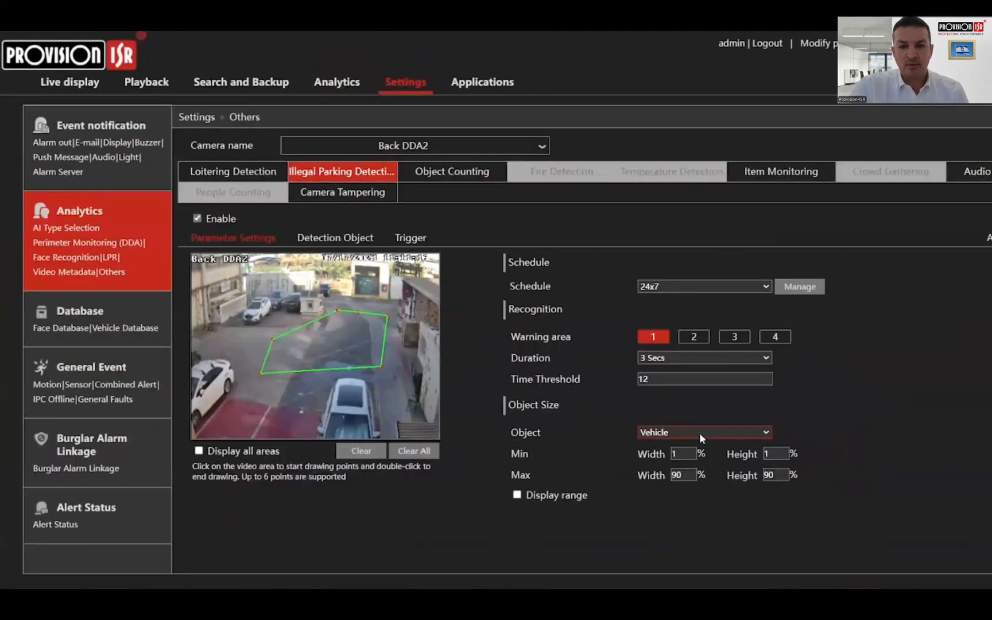
{"action": "left_click", "coordinate": [516, 495]}
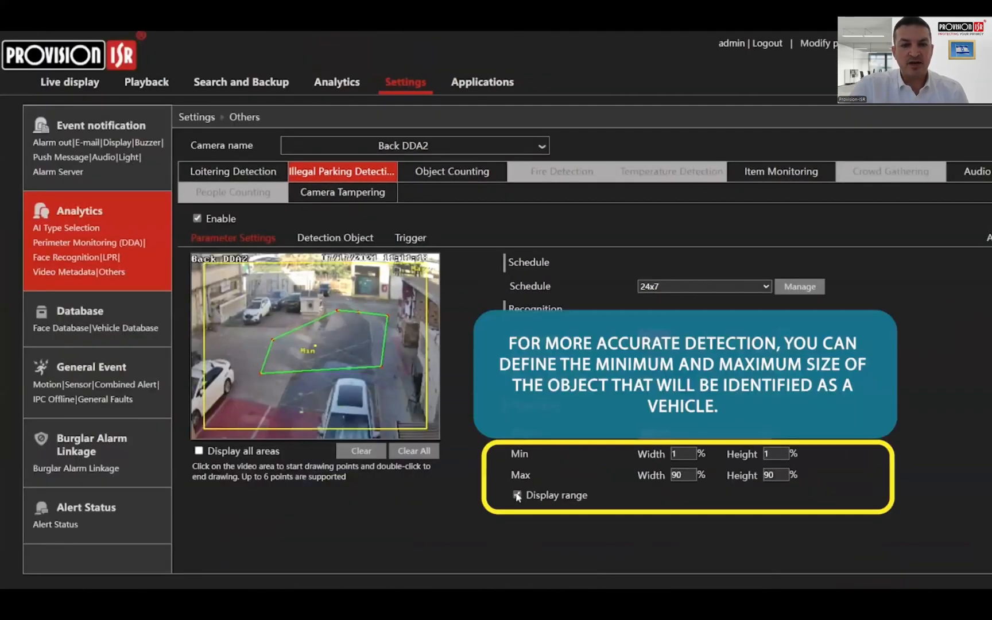
{"action": "left_click_drag", "start_coordinate": [686, 455], "coordinate": [655, 454]}
{"action": "type", "text": "10"}
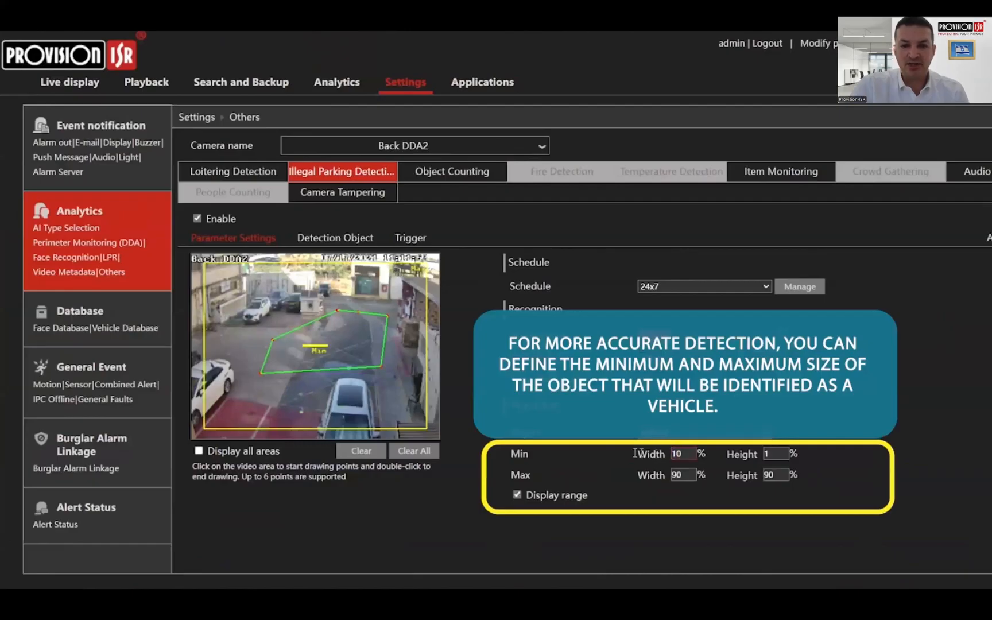
{"action": "left_click_drag", "start_coordinate": [786, 454], "coordinate": [767, 454]}
{"action": "type", "text": "10"}
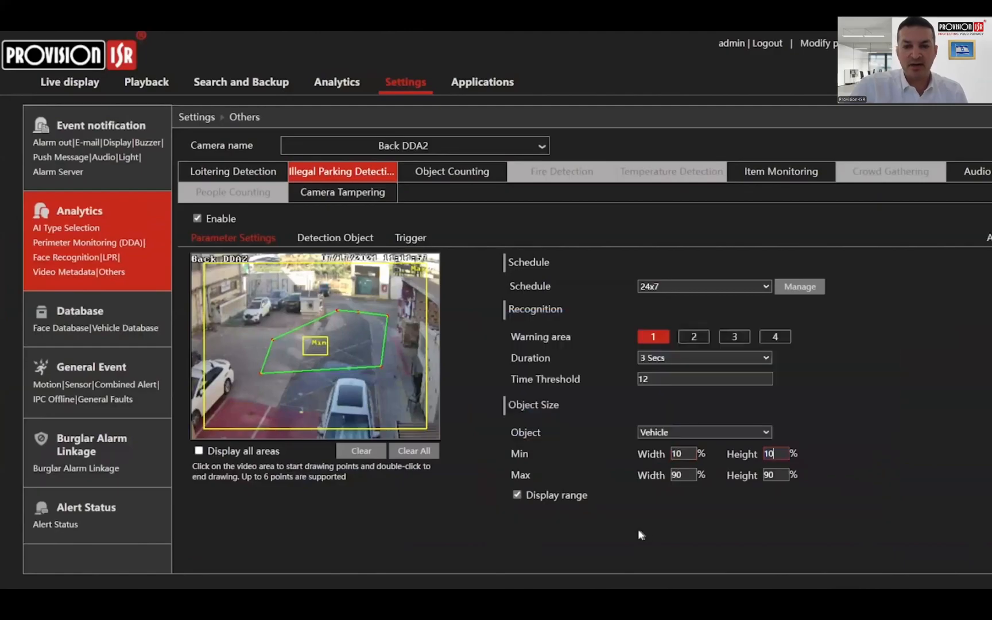
- Review the detection objects and enable the Push trigger for illegal parking events
{"action": "left_click", "coordinate": [347, 239]}
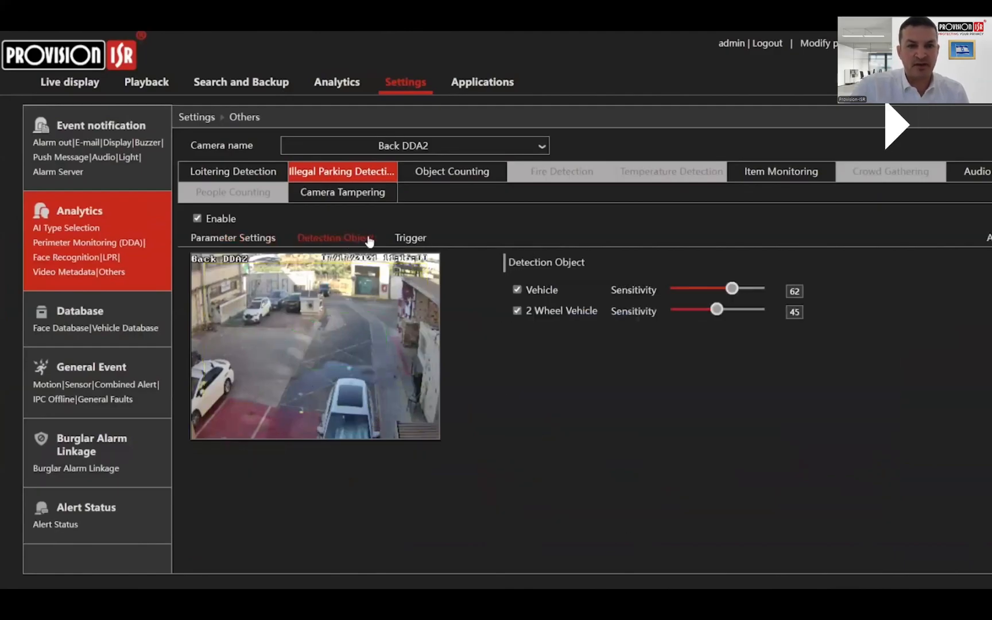
{"action": "left_click", "coordinate": [405, 239]}
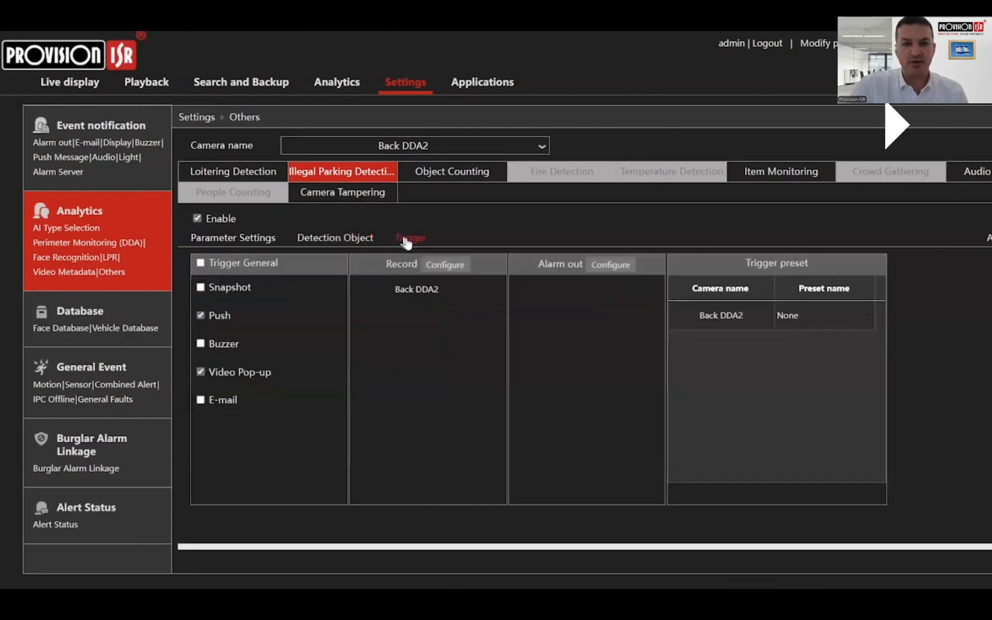
{"action": "left_click", "coordinate": [200, 316]}
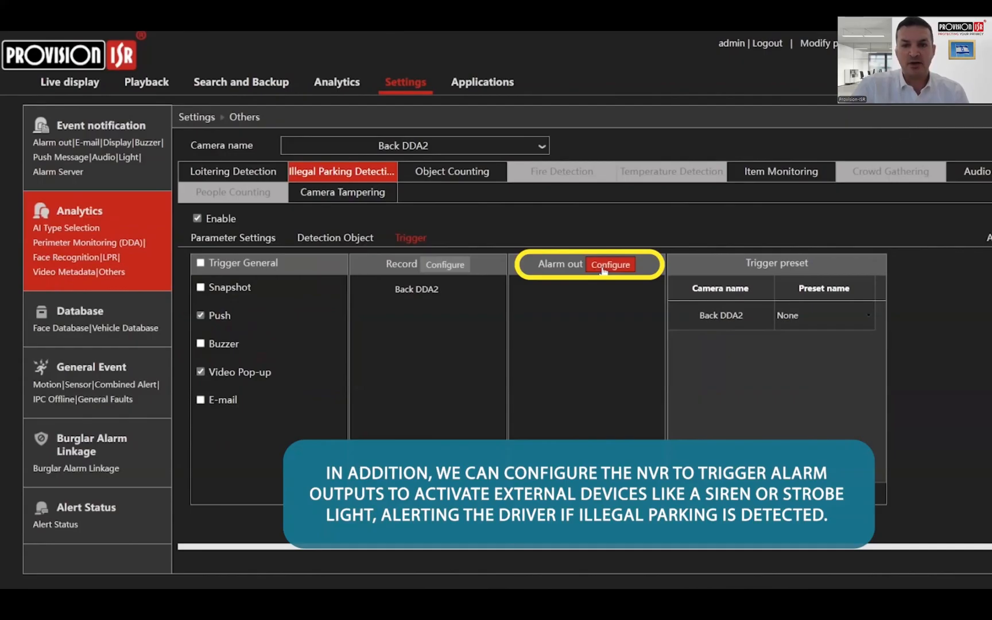
- Add AlarmOut1 and Back DDA2_AlarmOut1 as triggered alarm outputs and apply the illegal parking settings
{"action": "left_click", "coordinate": [601, 269]}
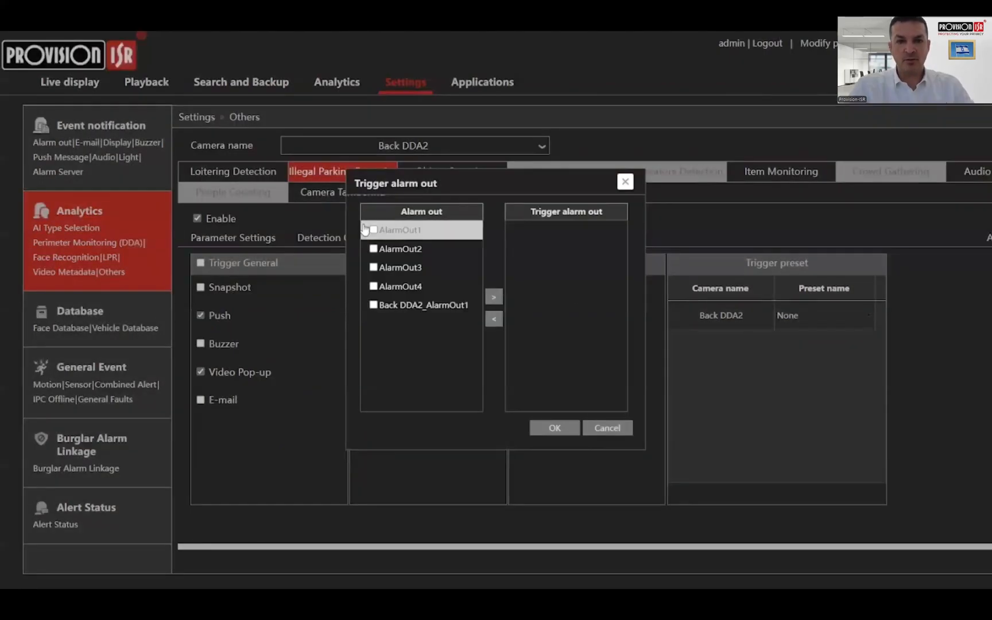
{"action": "left_click", "coordinate": [367, 230]}
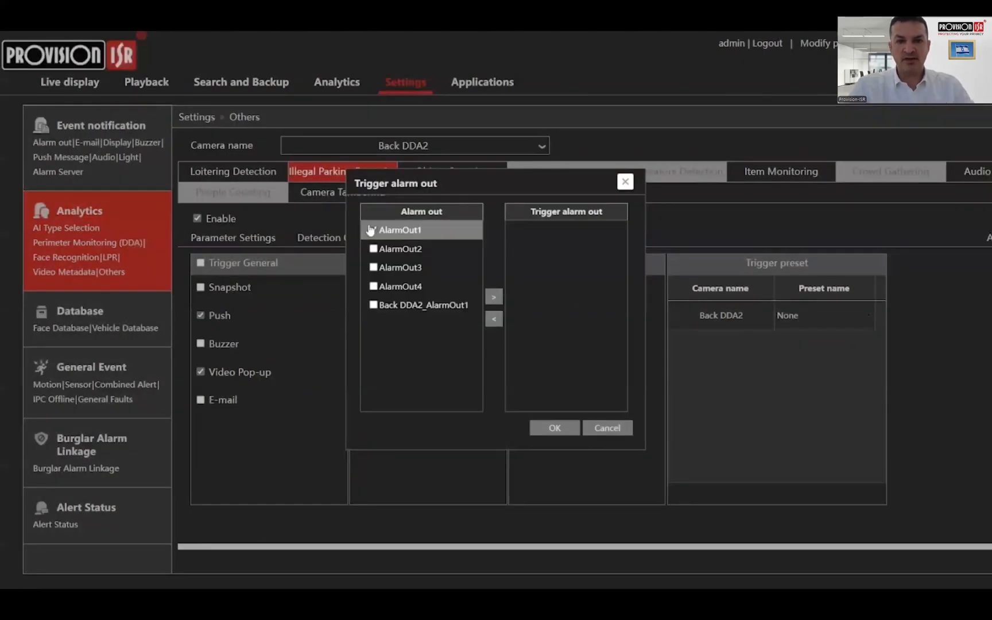
{"action": "left_click", "coordinate": [378, 308]}
{"action": "left_click", "coordinate": [493, 298]}
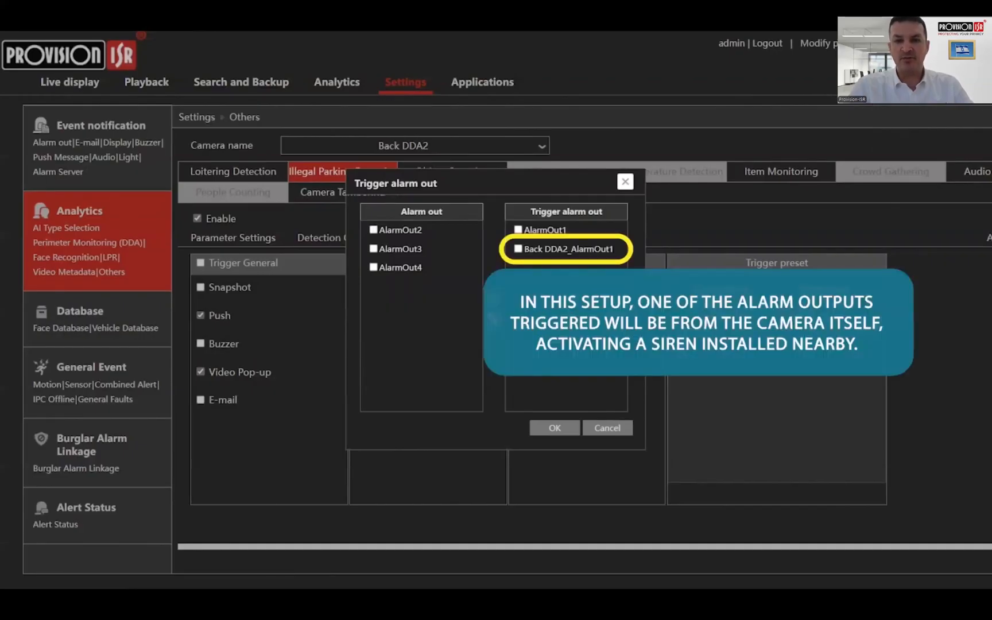
{"action": "left_click", "coordinate": [558, 427]}
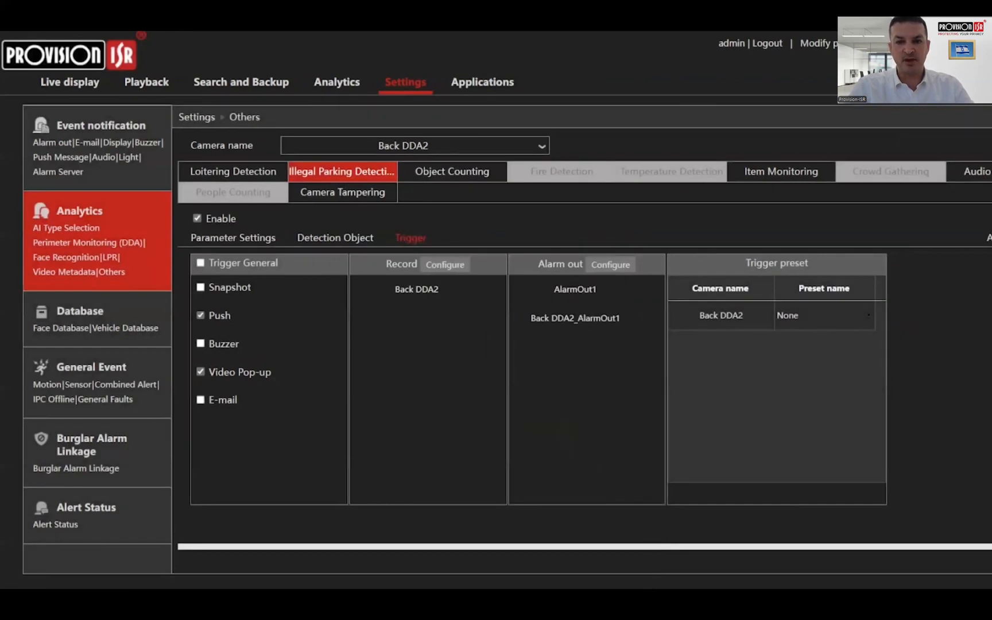
{"action": "scroll", "coordinate": [496, 339], "scroll_direction": "right", "scroll_amount": 2}
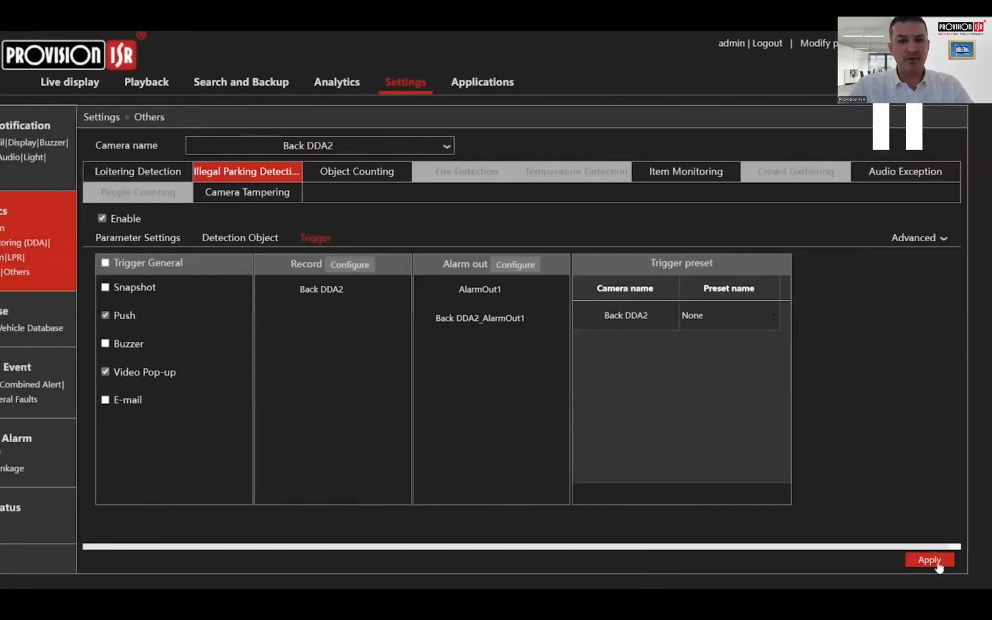
{"action": "left_click", "coordinate": [937, 561]}
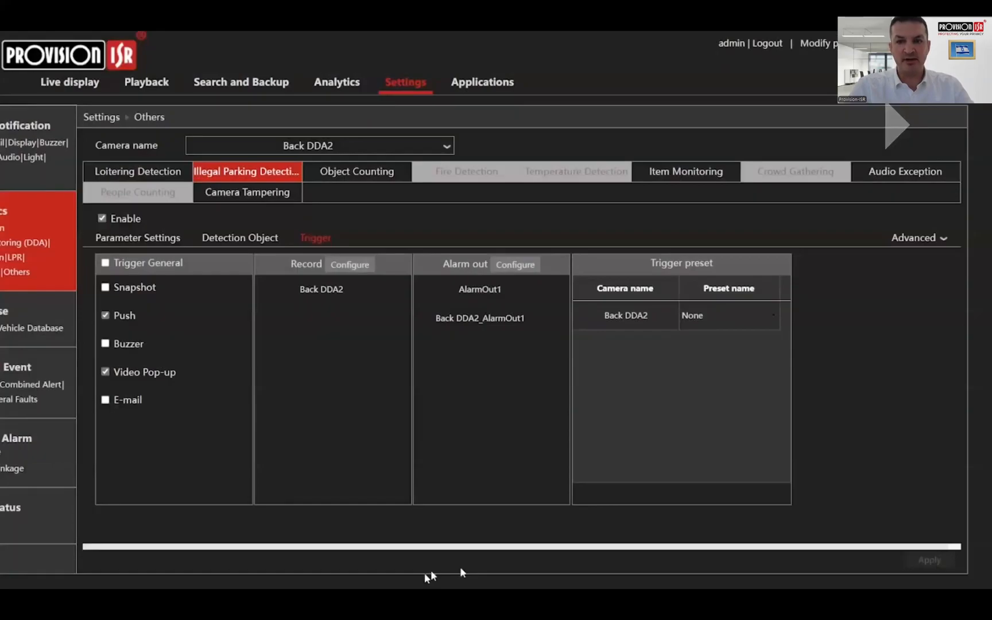
{"action": "scroll", "coordinate": [496, 339], "scroll_direction": "left", "scroll_amount": 2}
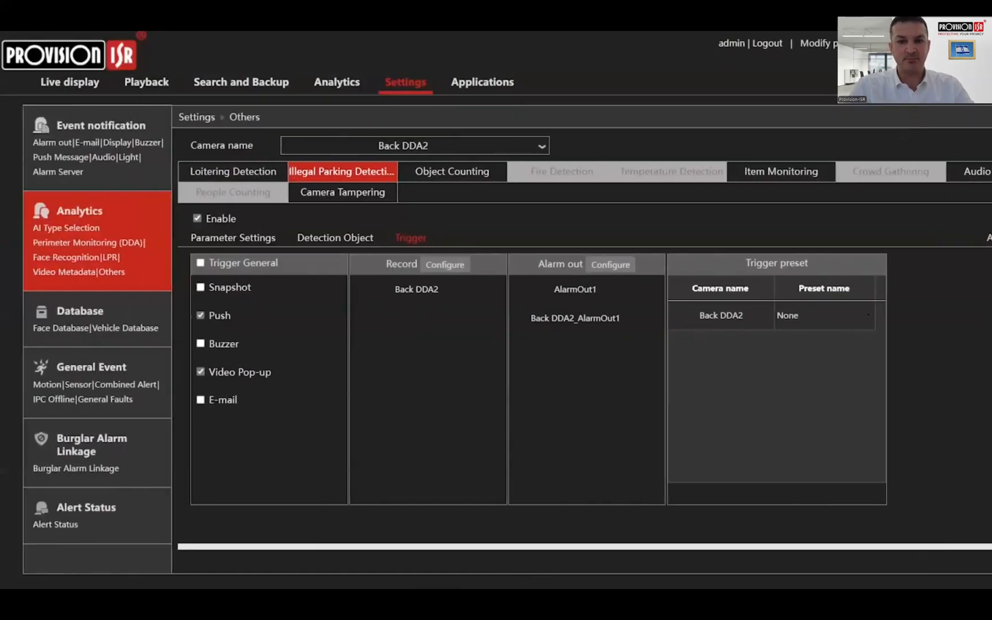
{"action": "left_click", "coordinate": [54, 94]}
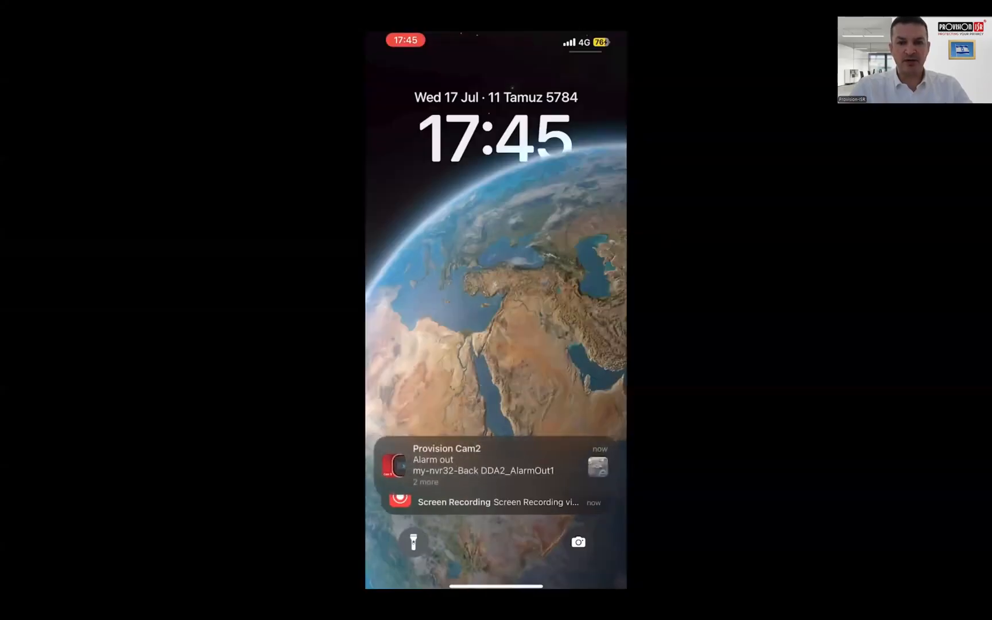
- Switch to the phone's Provision Cam2 notifications and open the details of the 17:45:38 Illegal Parking Alarm
{"action": "left_click", "coordinate": [458, 447]}
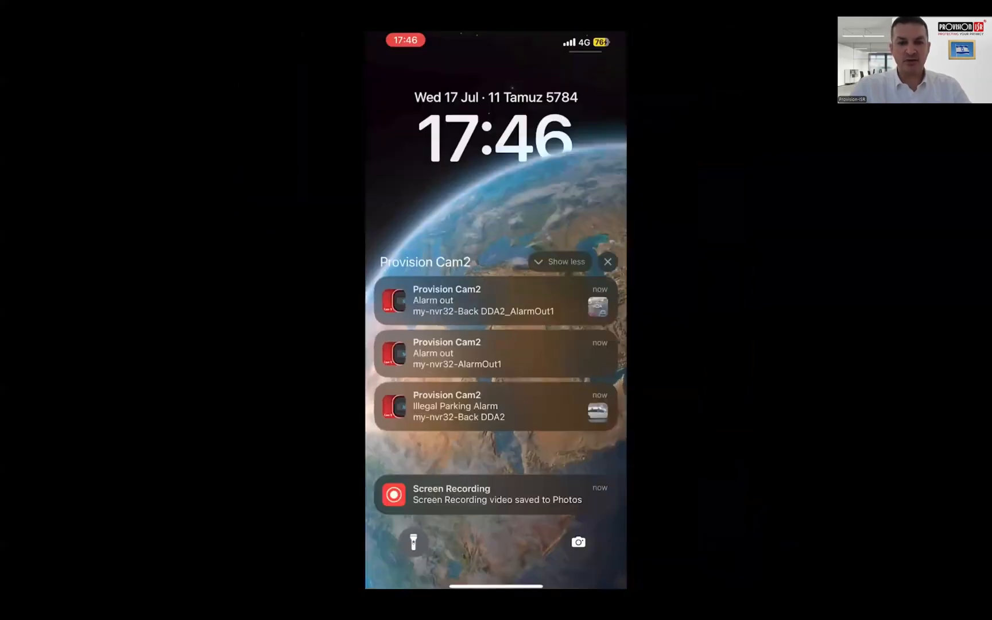
{"action": "left_click", "coordinate": [579, 432]}
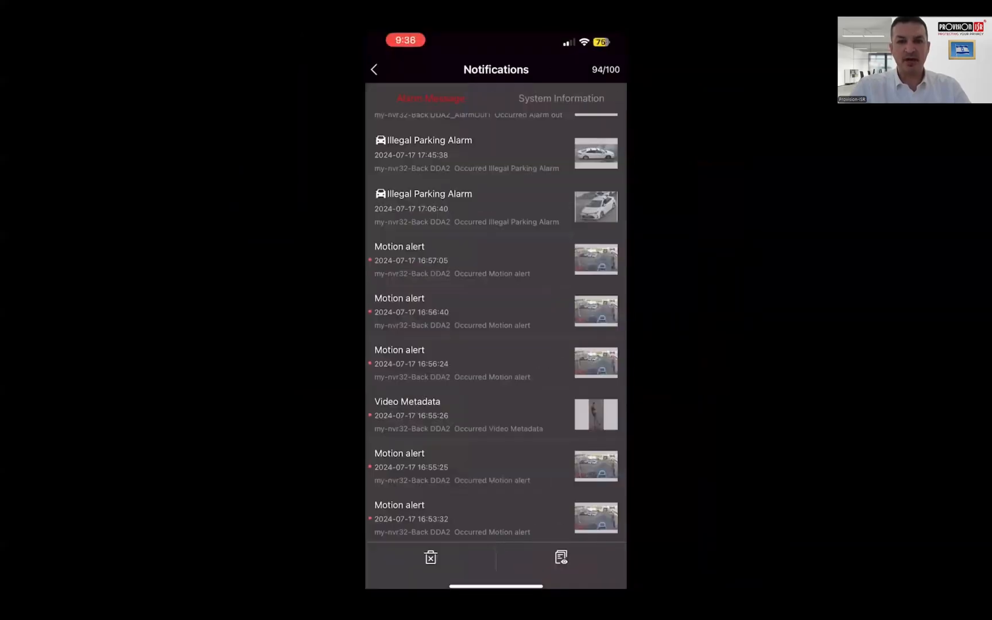
{"action": "left_click", "coordinate": [471, 154]}
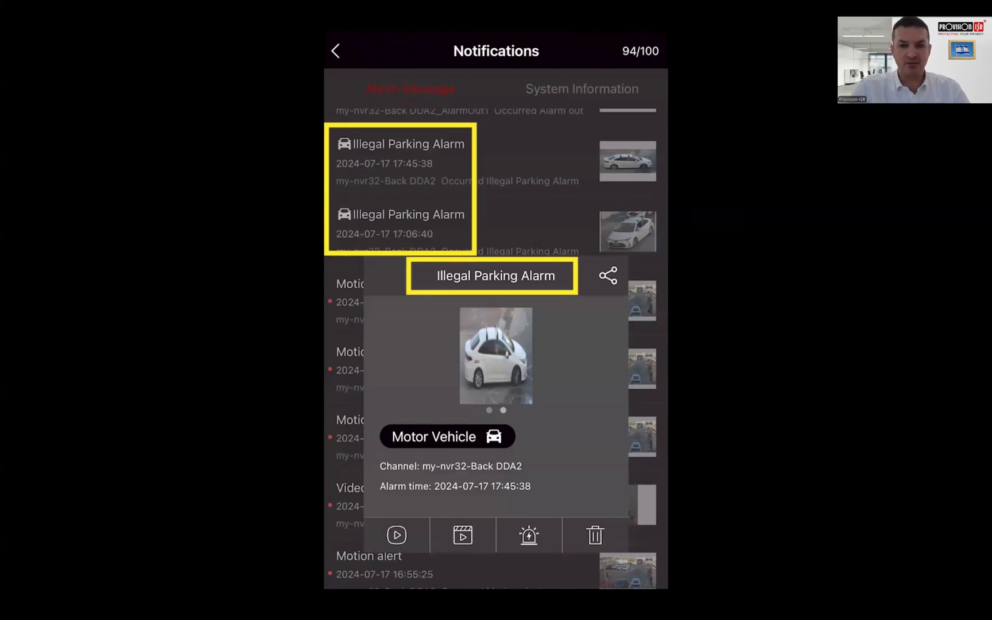
- Open the camera's live view from the alarm and manually turn off AlarmOut1 and Back DDA2_AlarmOut1
{"action": "left_click", "coordinate": [396, 535]}
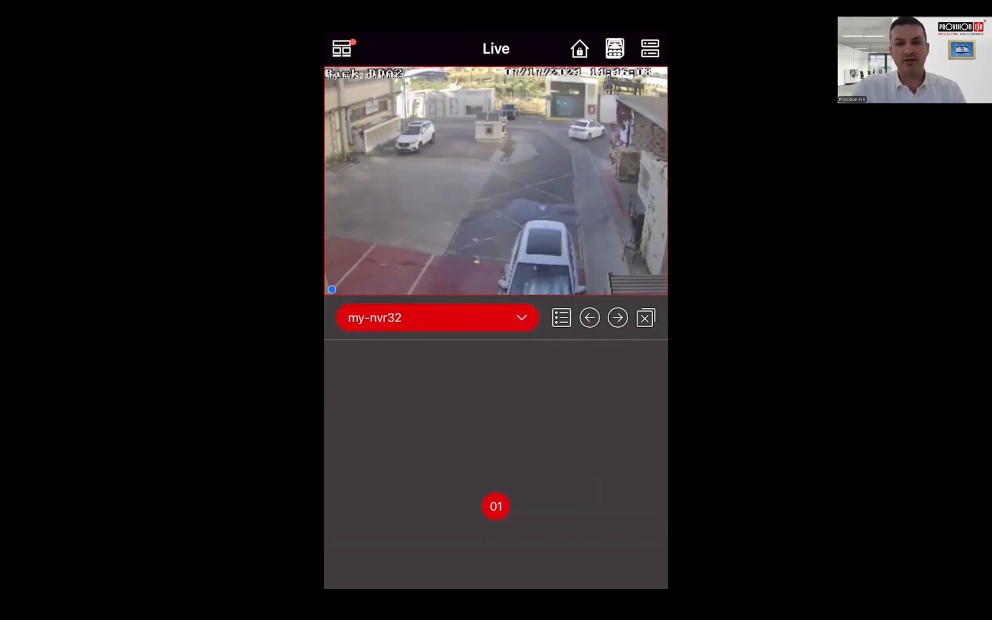
{"action": "left_click", "coordinate": [497, 181]}
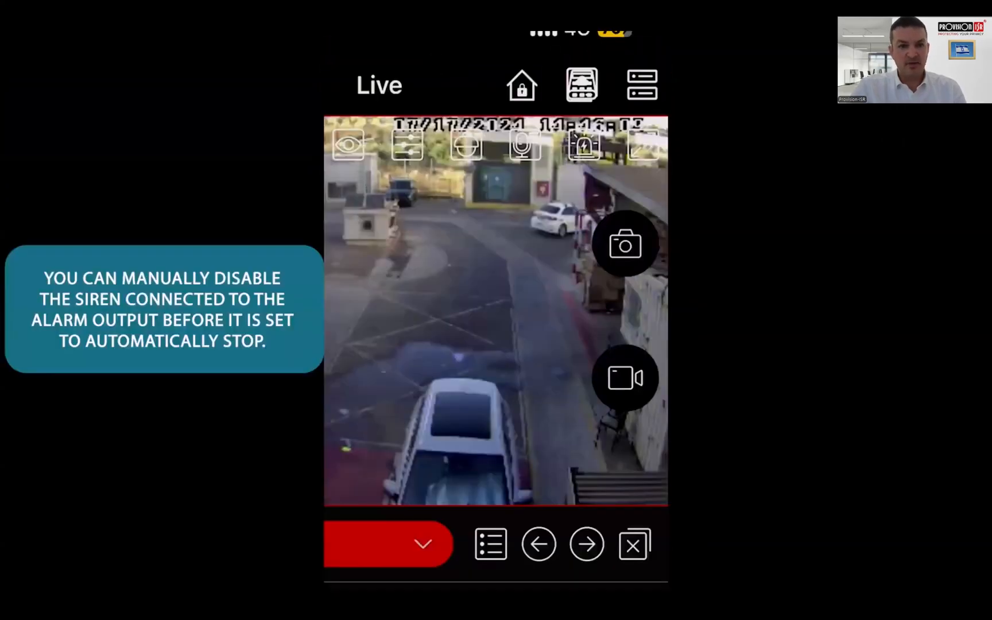
{"action": "left_click", "coordinate": [584, 146]}
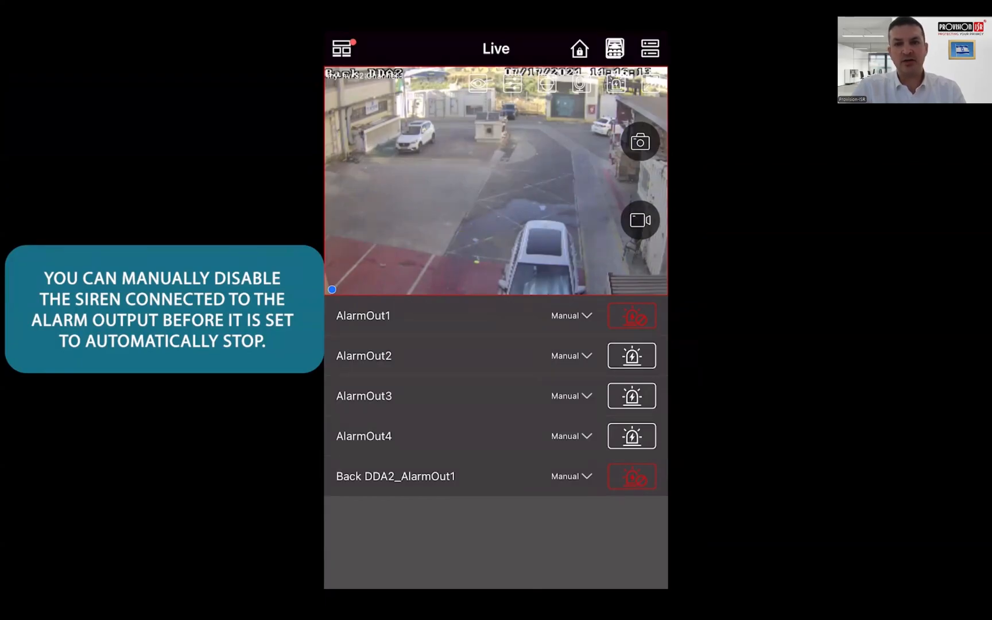
{"action": "left_click", "coordinate": [638, 319]}
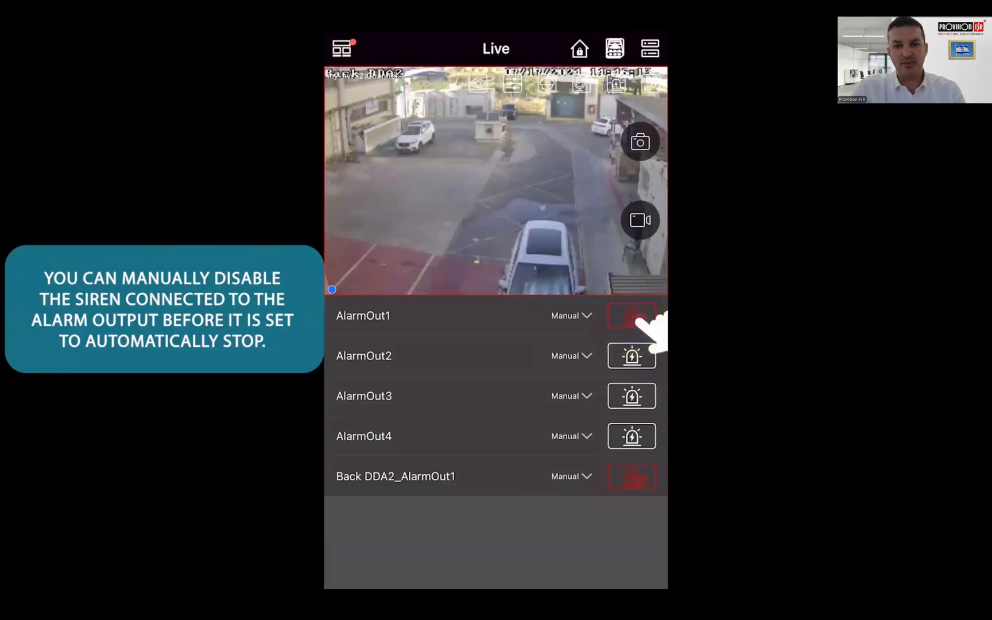
{"action": "left_click", "coordinate": [636, 476]}
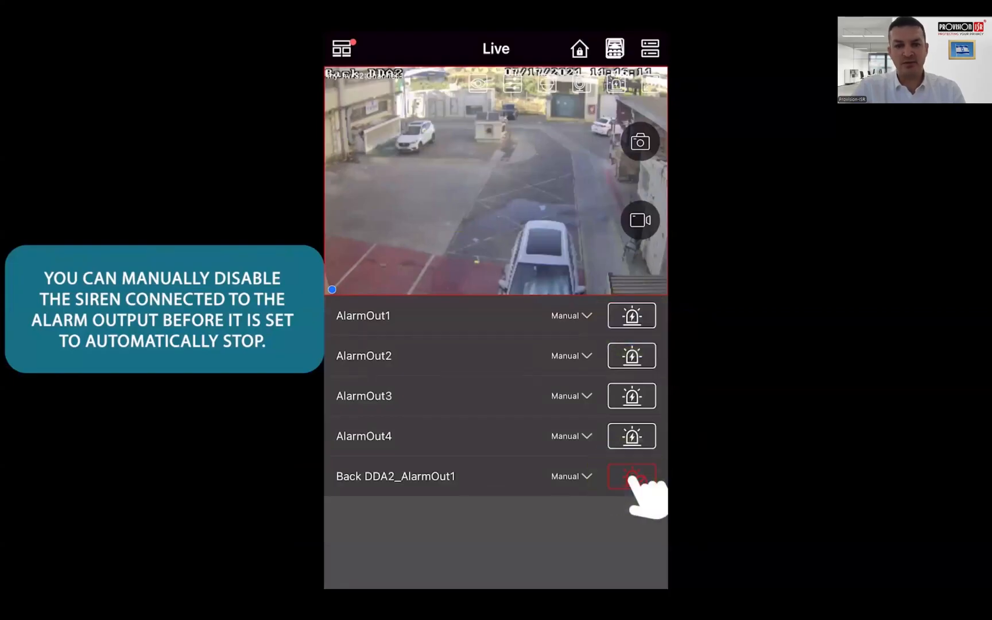